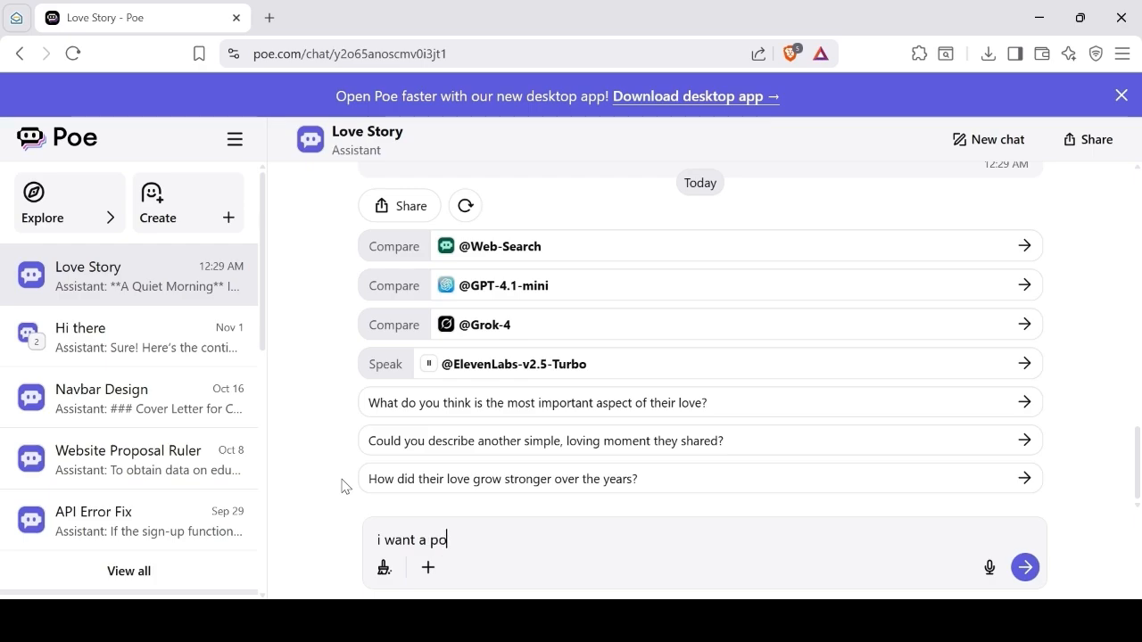
Step: Send the assistant the message "i want an image prompt for an avatar listening to music. with a headphone .using his phone . the prompt"
key("BackSpace")
key("BackSpace")
key("BackSpace")
type("n image po")
type("rn")
key("BackSpace")
key("BackSpace")
key("BackSpace")
type("rompt")
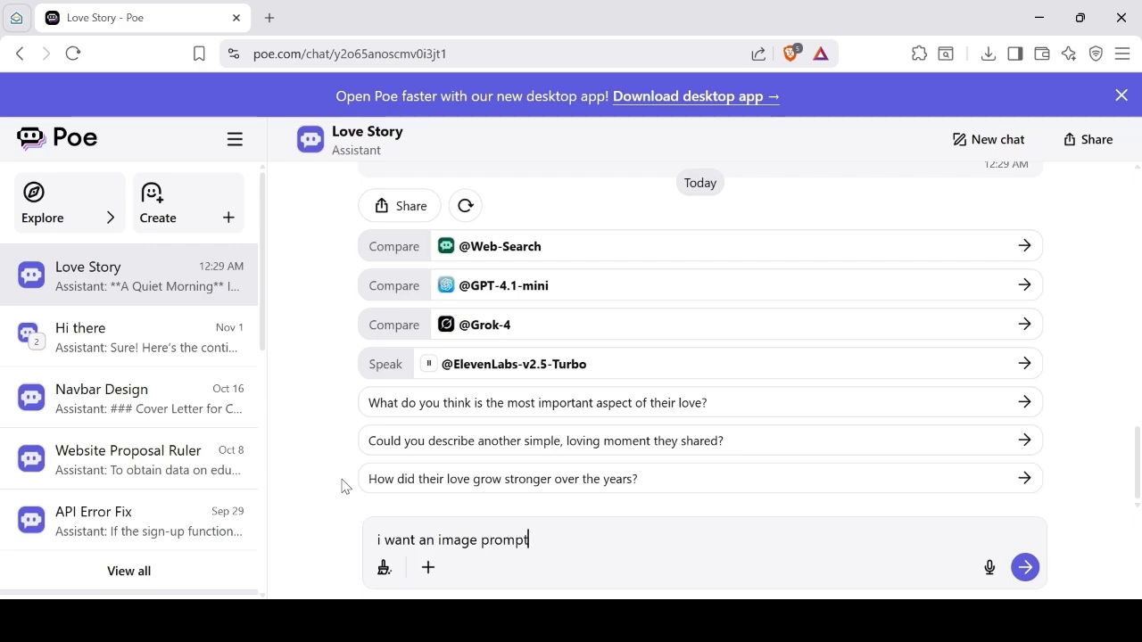
type(" f")
key("BackSpace")
type("for a")
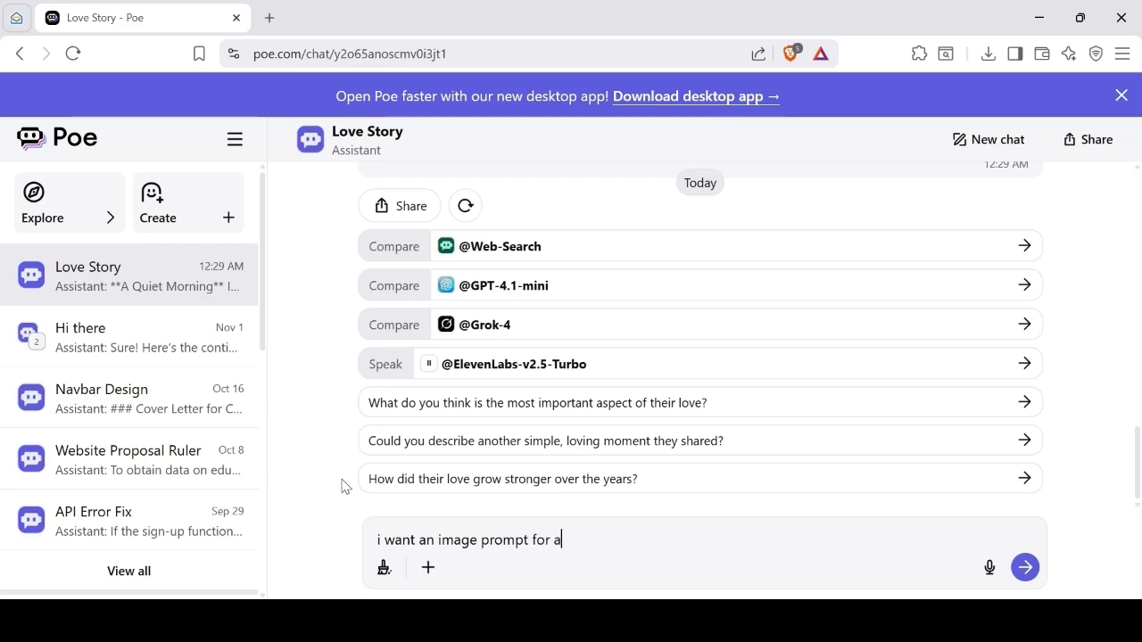
key("BackSpace")
type("n avat")
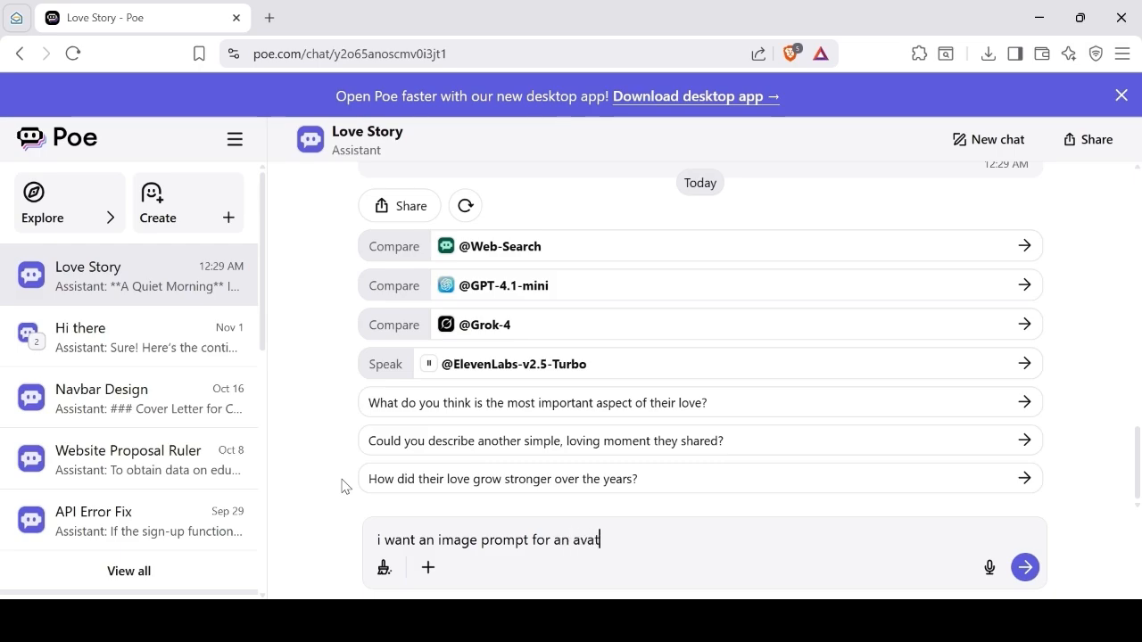
type("ar listening to musi")
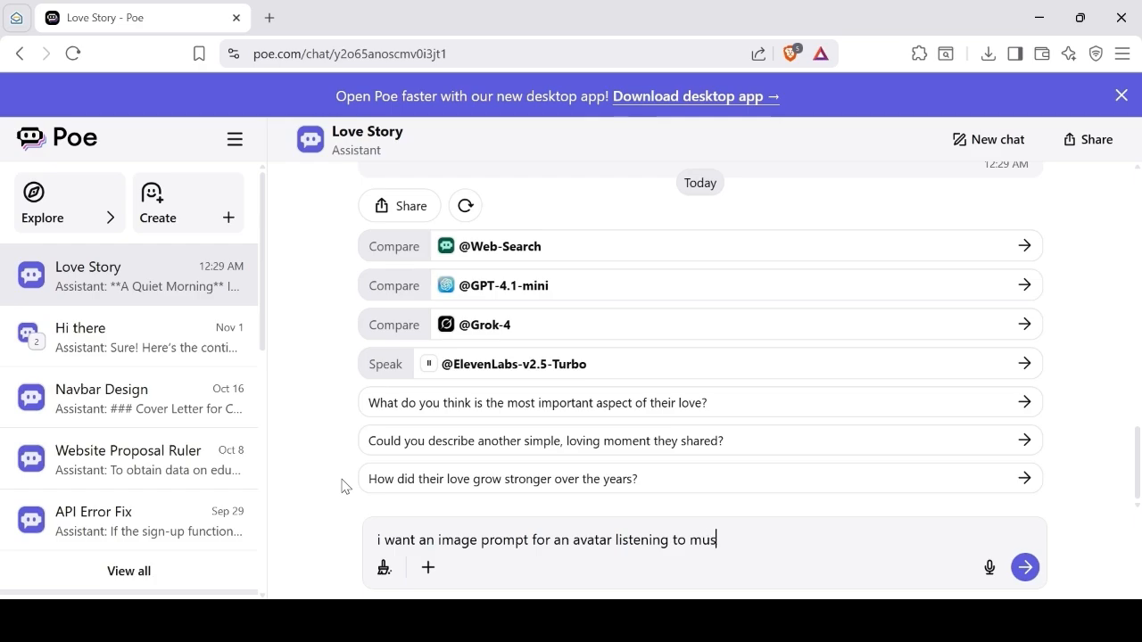
key("BackSpace")
type("ic. with a headphone ")
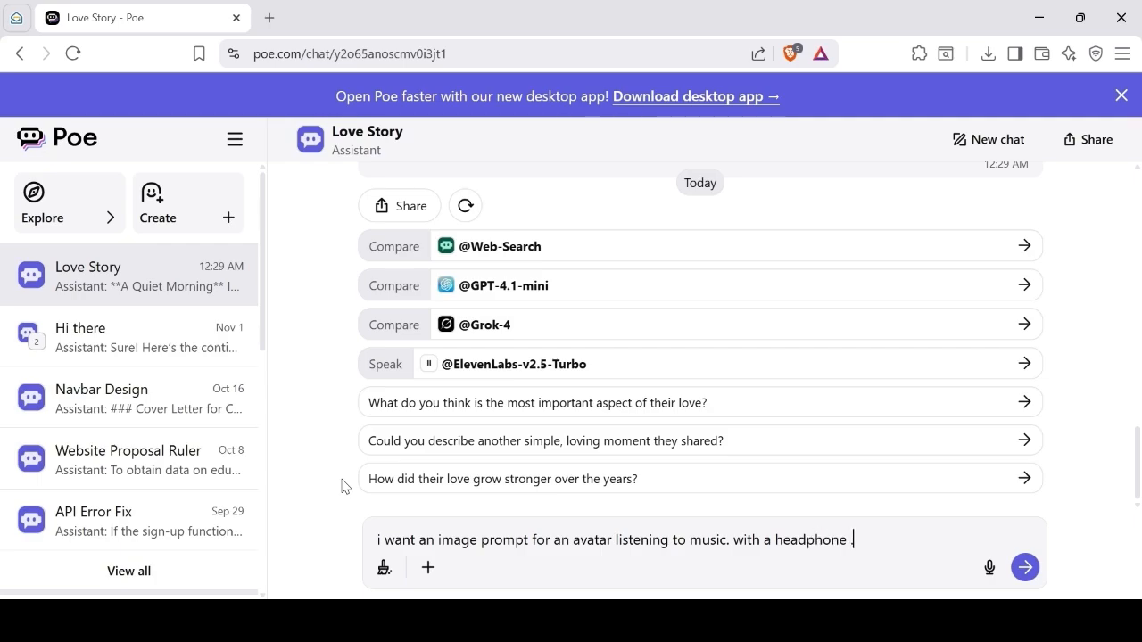
type(".using his phone ")
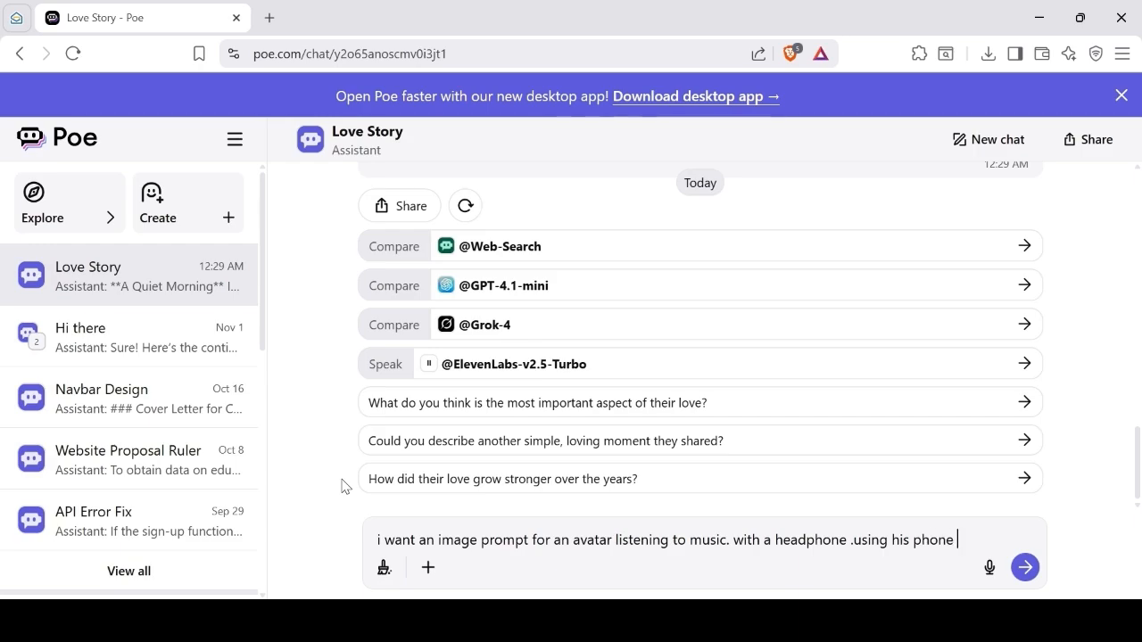
type(". the promp")
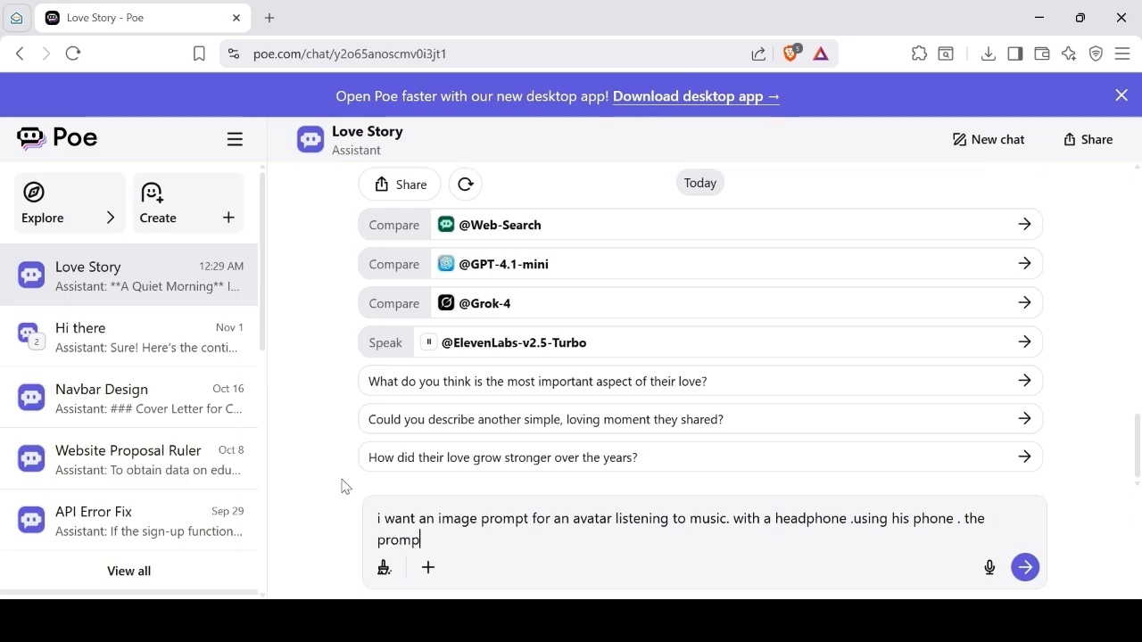
type("t")
key("Return")
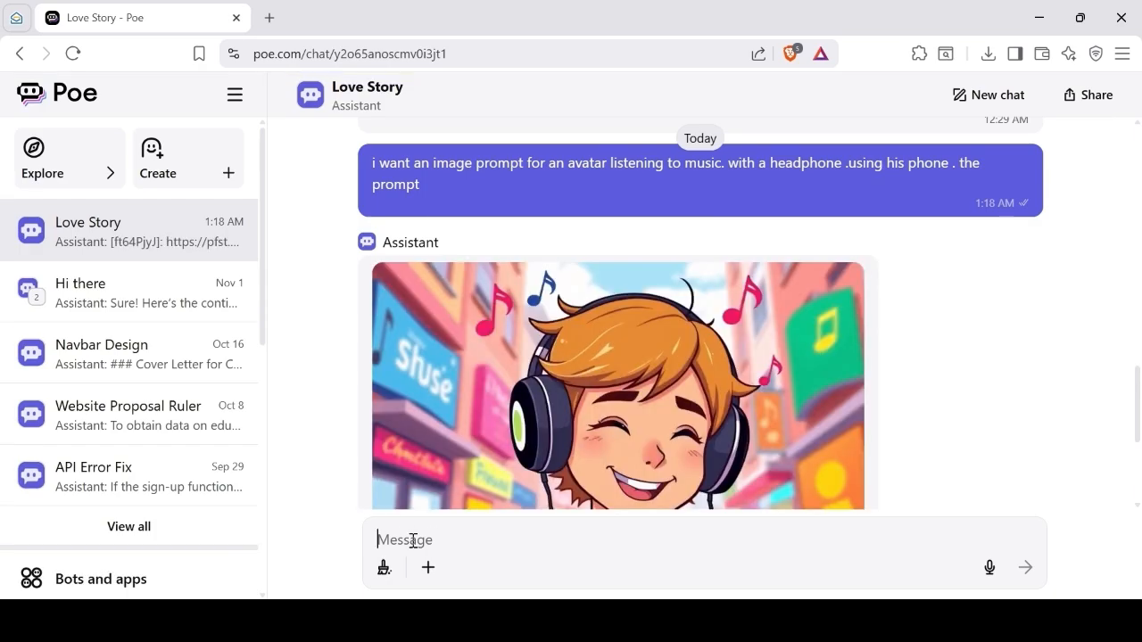
Step: Open the generated avatar image at full size from the chat reply and save it
scroll(989, 409, "down", 1)
scroll(989, 413, "down", 3)
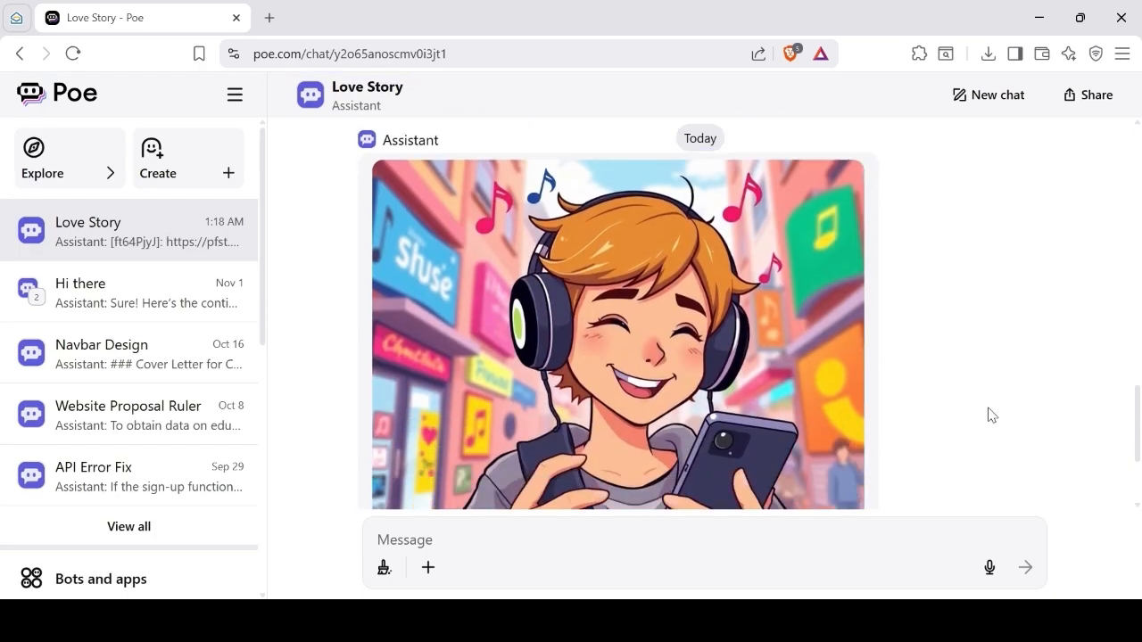
scroll(989, 413, "up", 2)
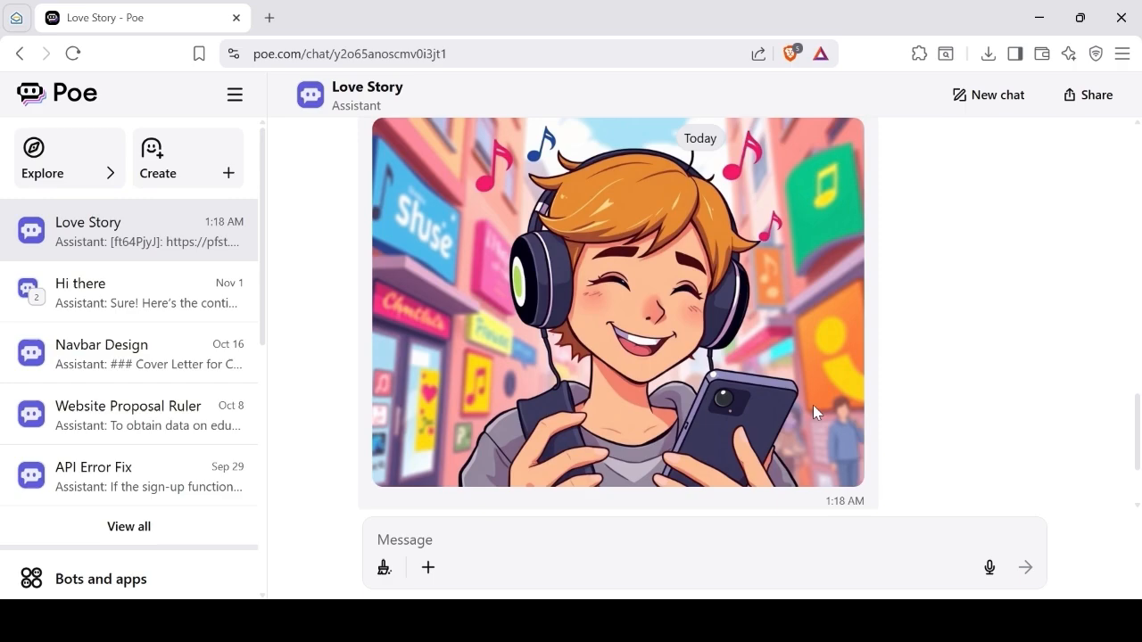
left_click(614, 356)
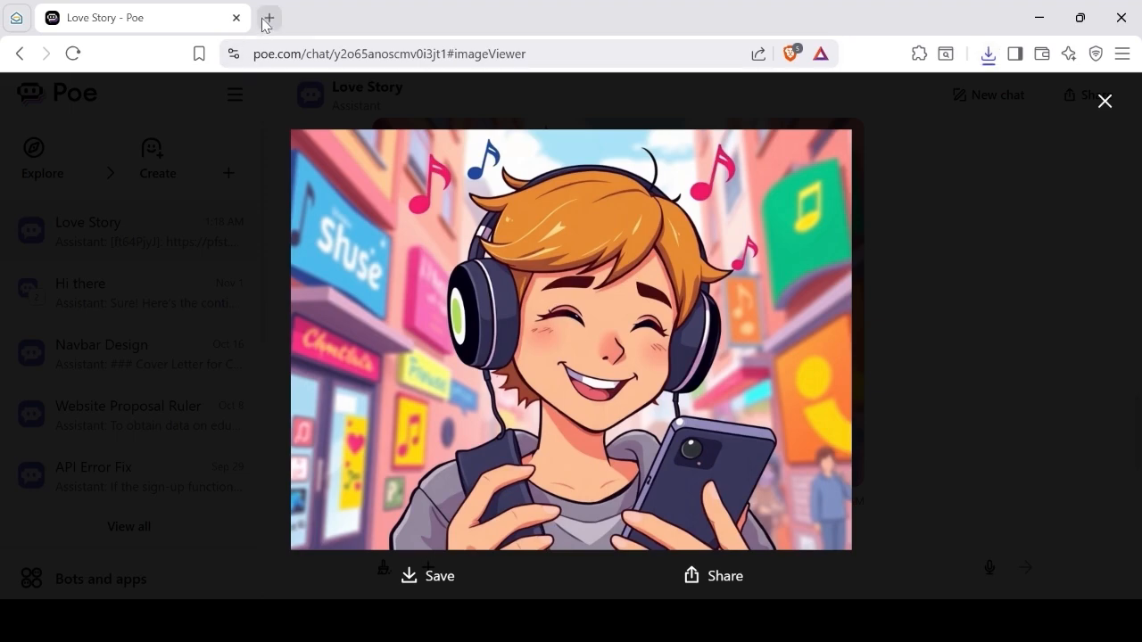
Step: Switch to MusicGPT by opening musicgpt.com in a new browser tab
left_click(269, 18)
type("musicgpt.com")
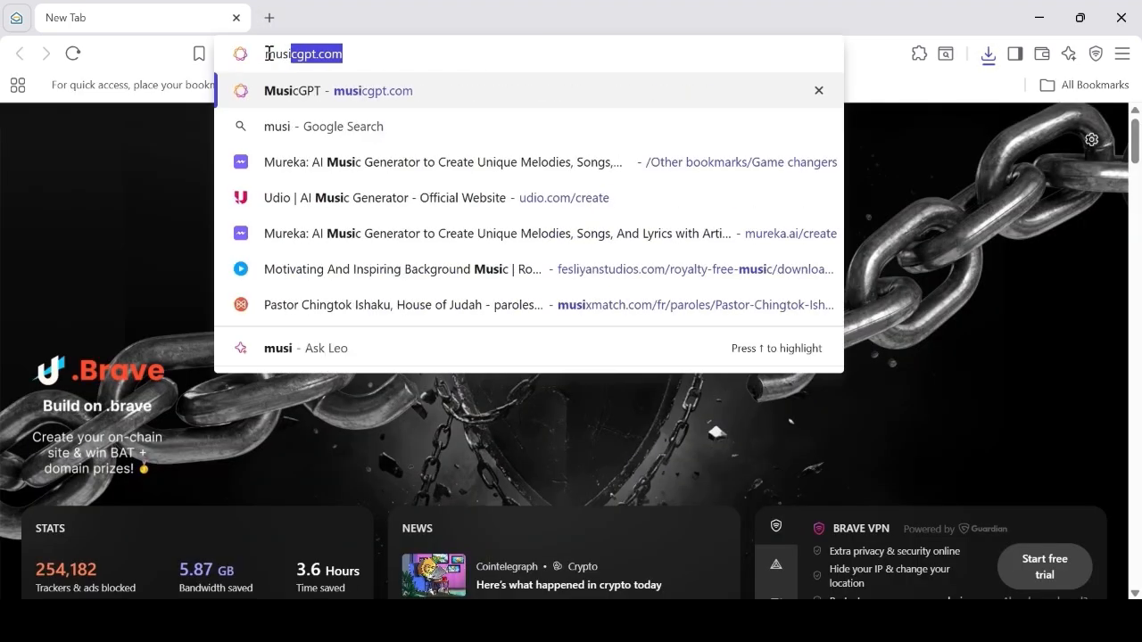
key("Return")
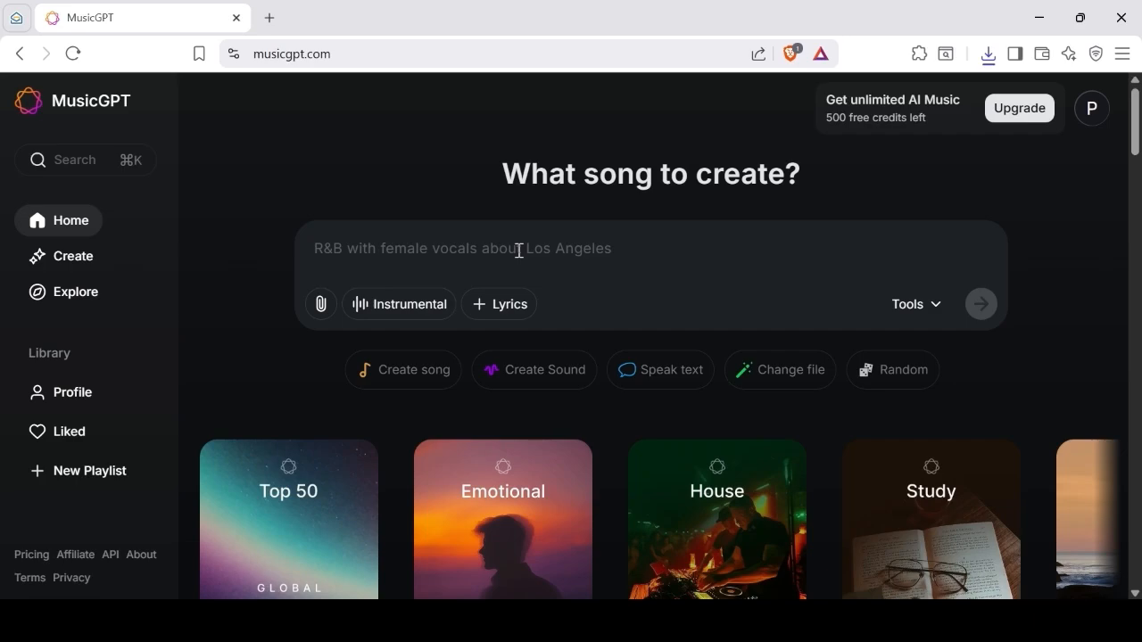
Step: Generate an instrumental track from the prompt "r&b style. calm"
left_click(410, 306)
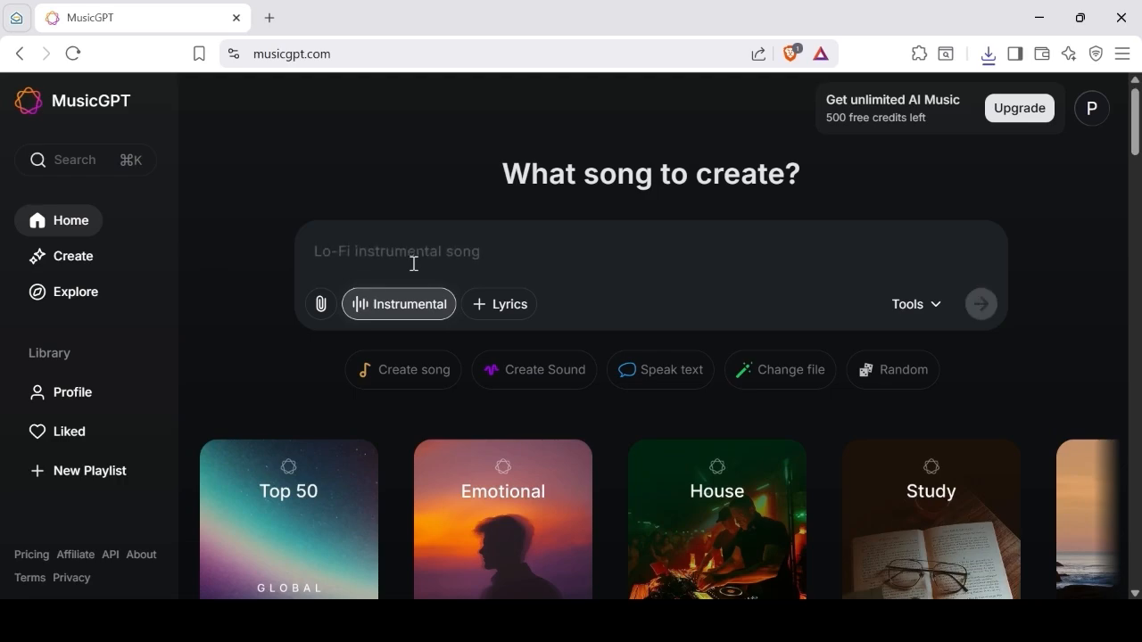
left_click(414, 264)
type("r")
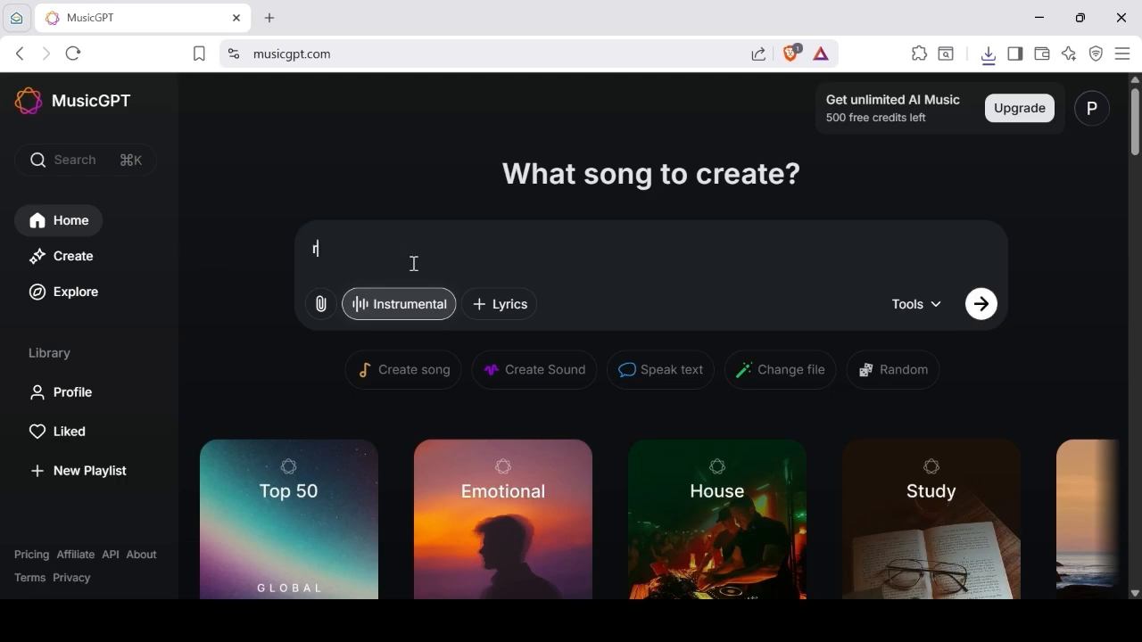
type("&b style. calm")
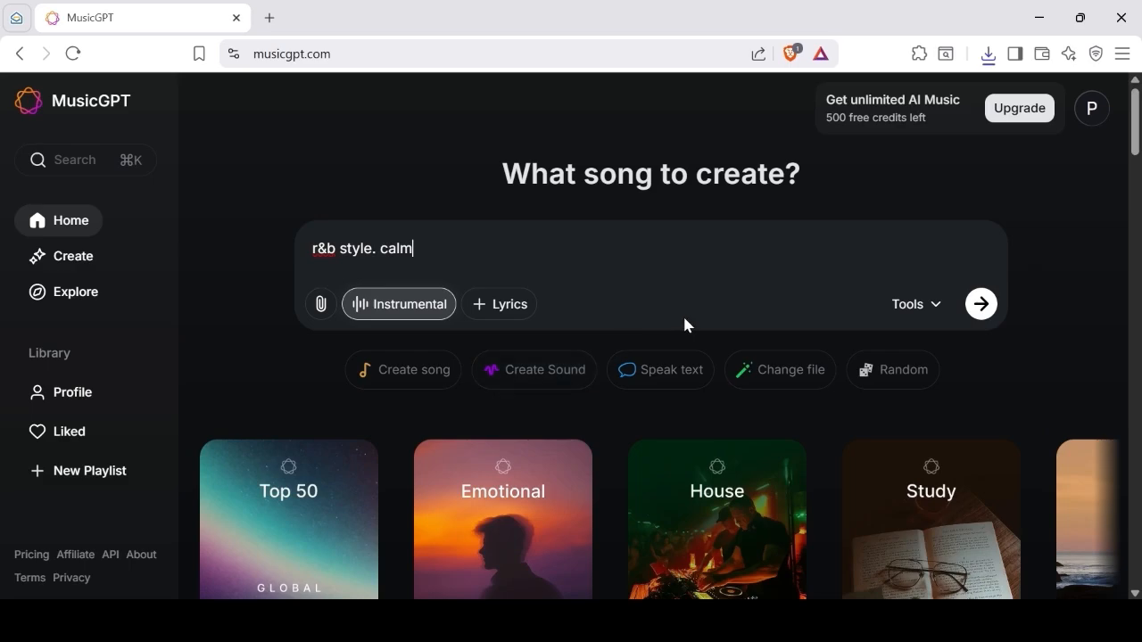
left_click(981, 304)
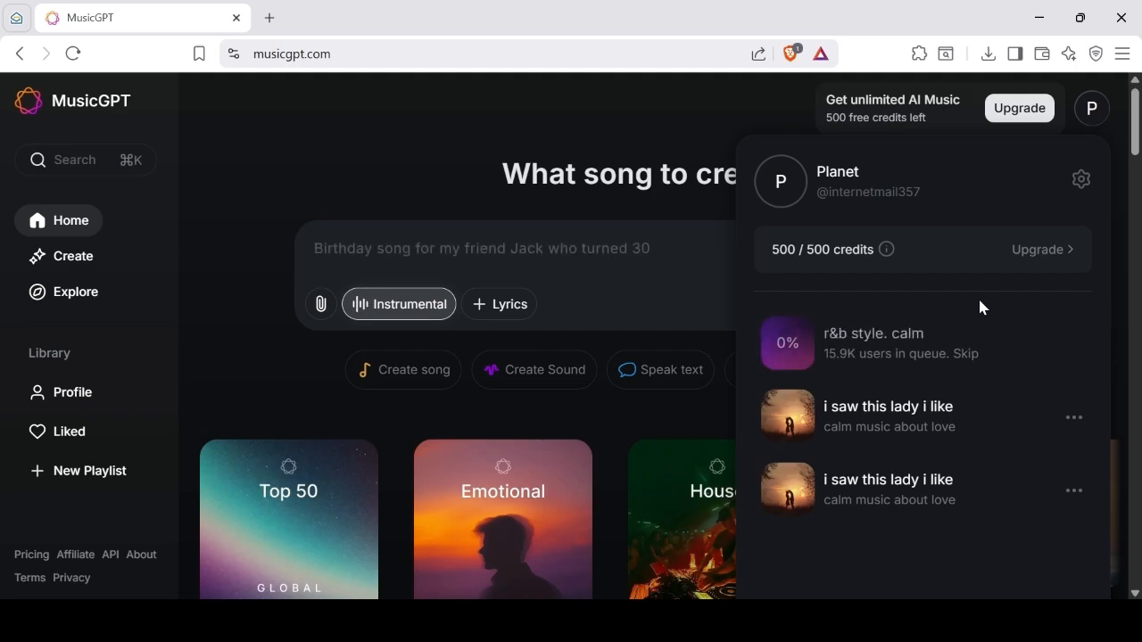
Step: Play the existing song "i saw this lady i like" and expand its player
mouse_move(812, 415)
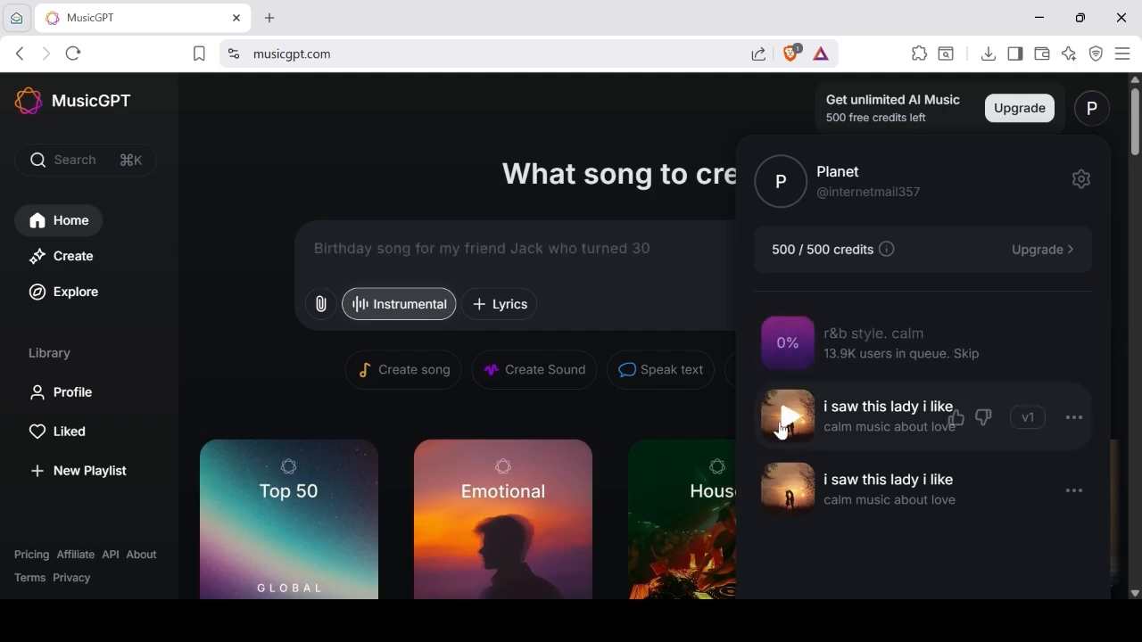
left_click(788, 416)
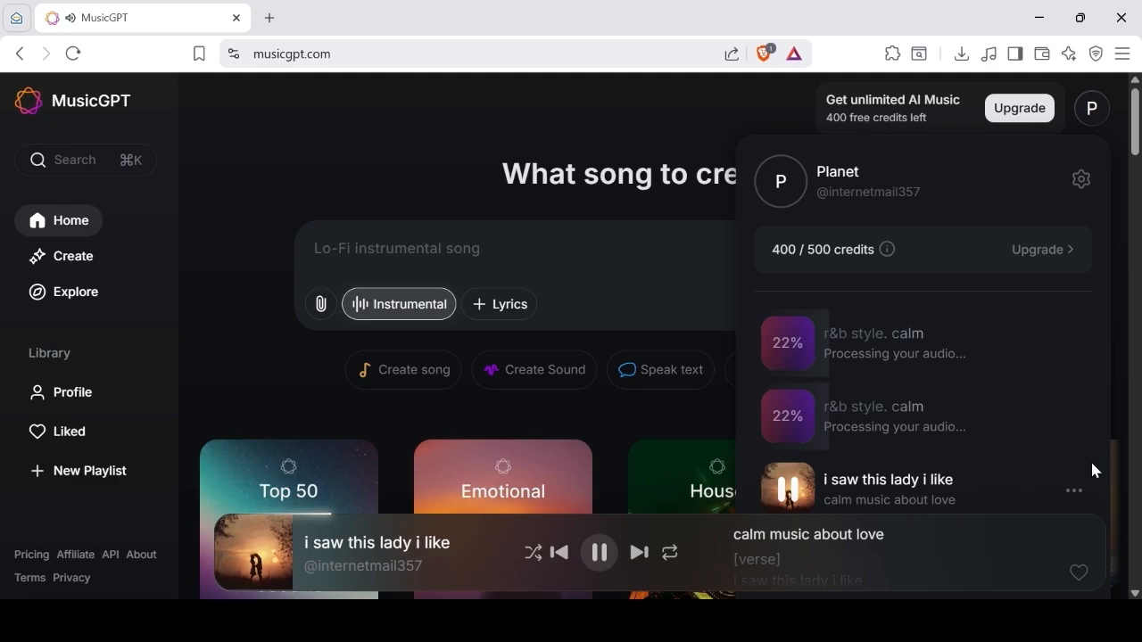
scroll(1088, 482, "down", 2)
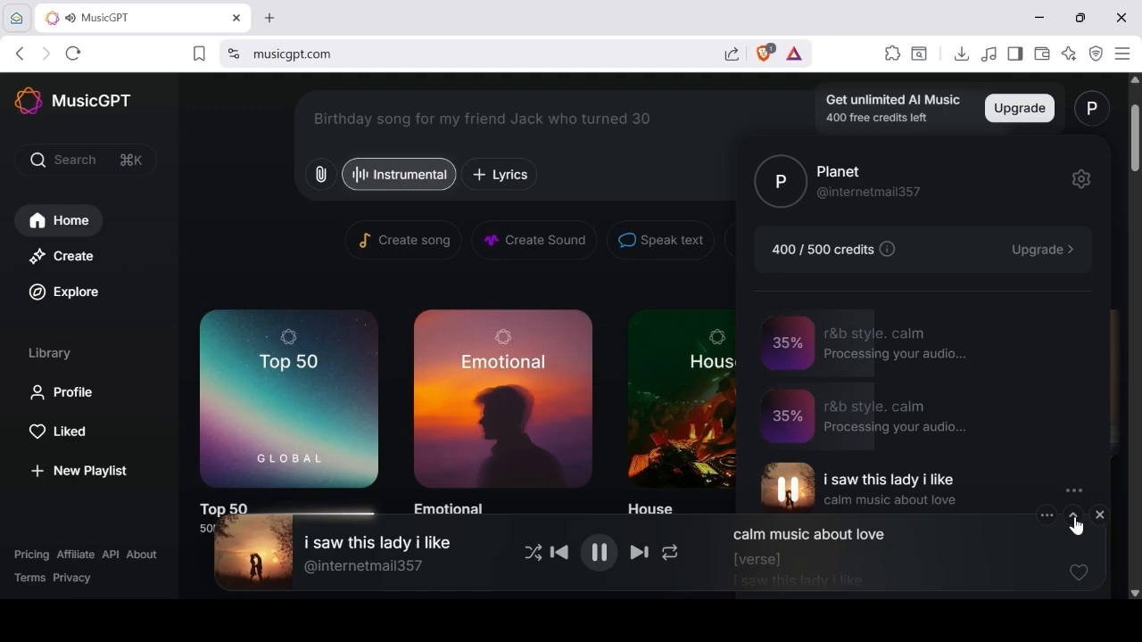
left_click(1074, 517)
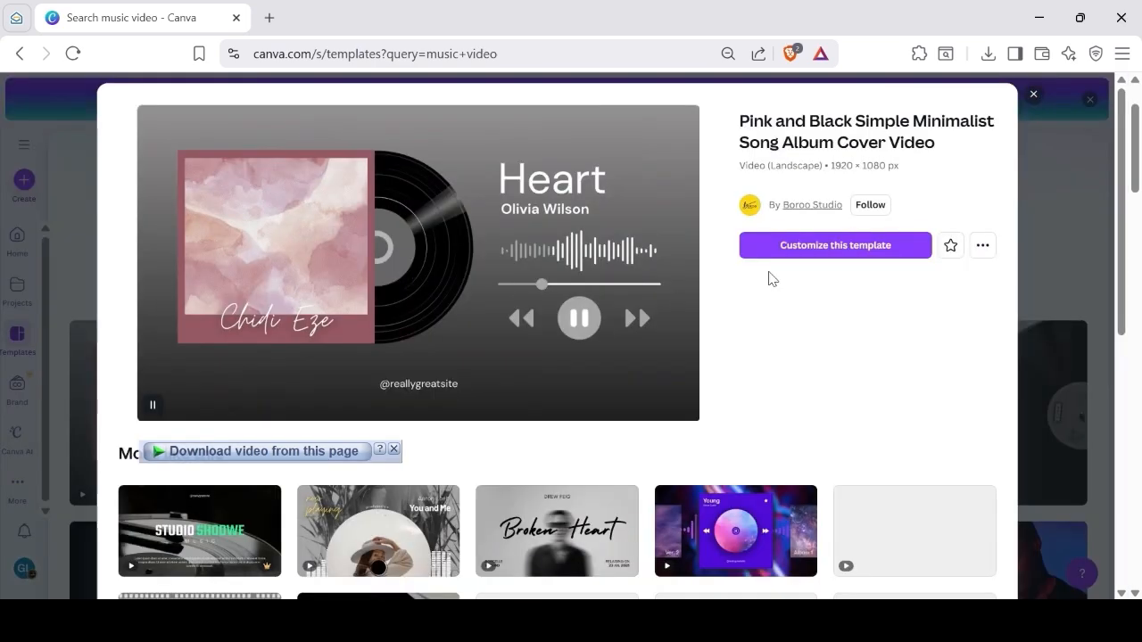
Step: Open Canva's Pink and Black Simple Minimalist Song Album Cover Video template for customizing and delete all its elements and its background page
left_click(773, 246)
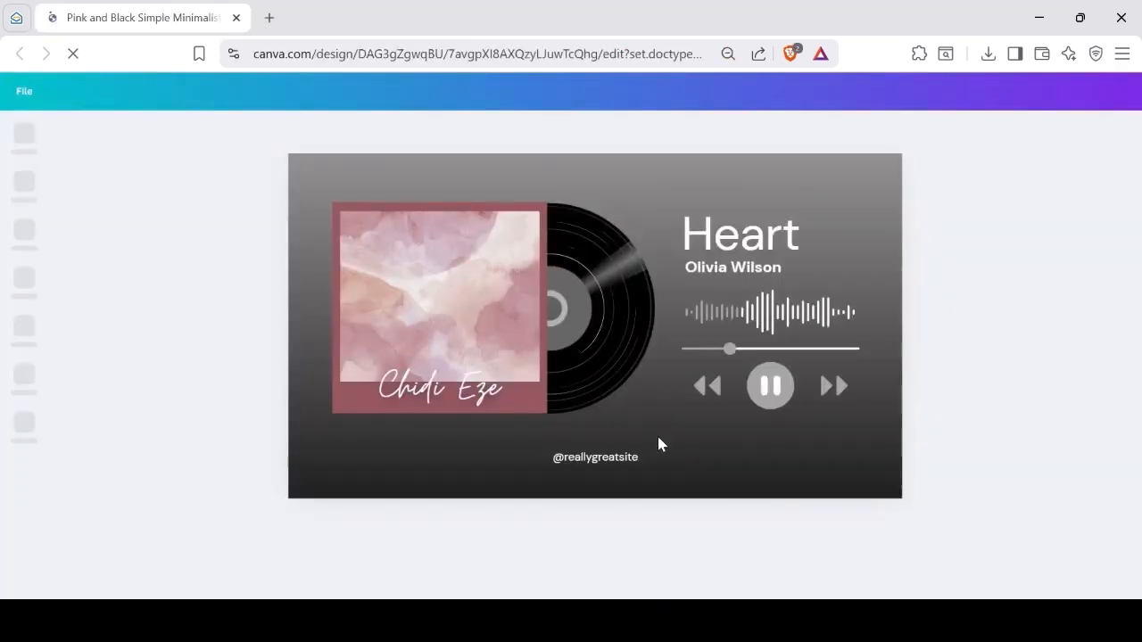
left_click(578, 339)
key("ctrl+a")
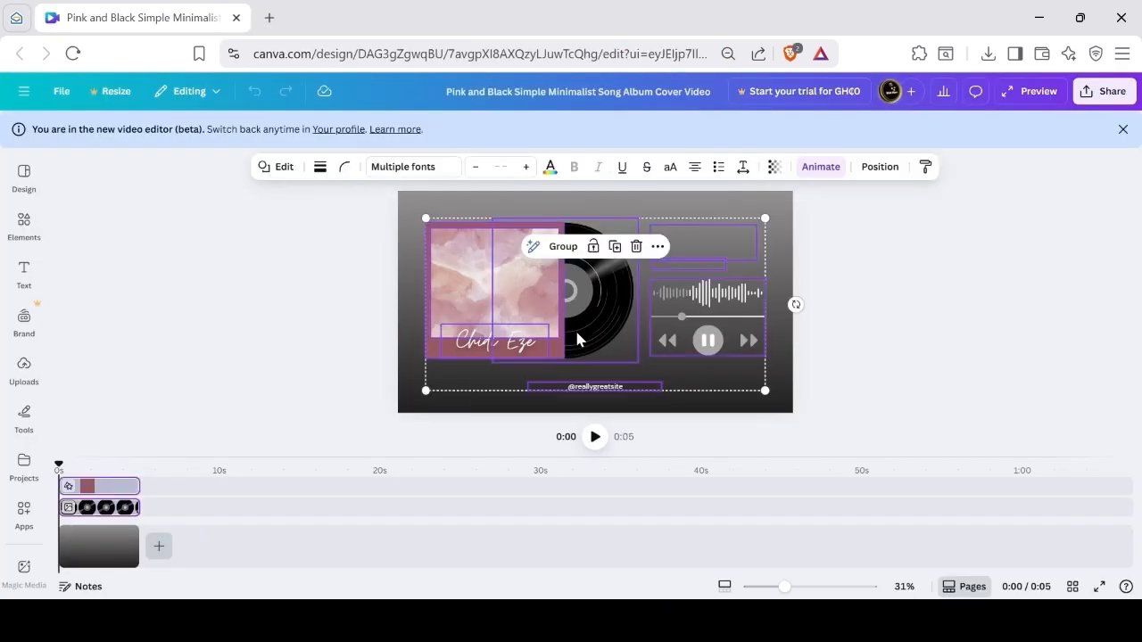
key("Delete")
left_click(578, 339)
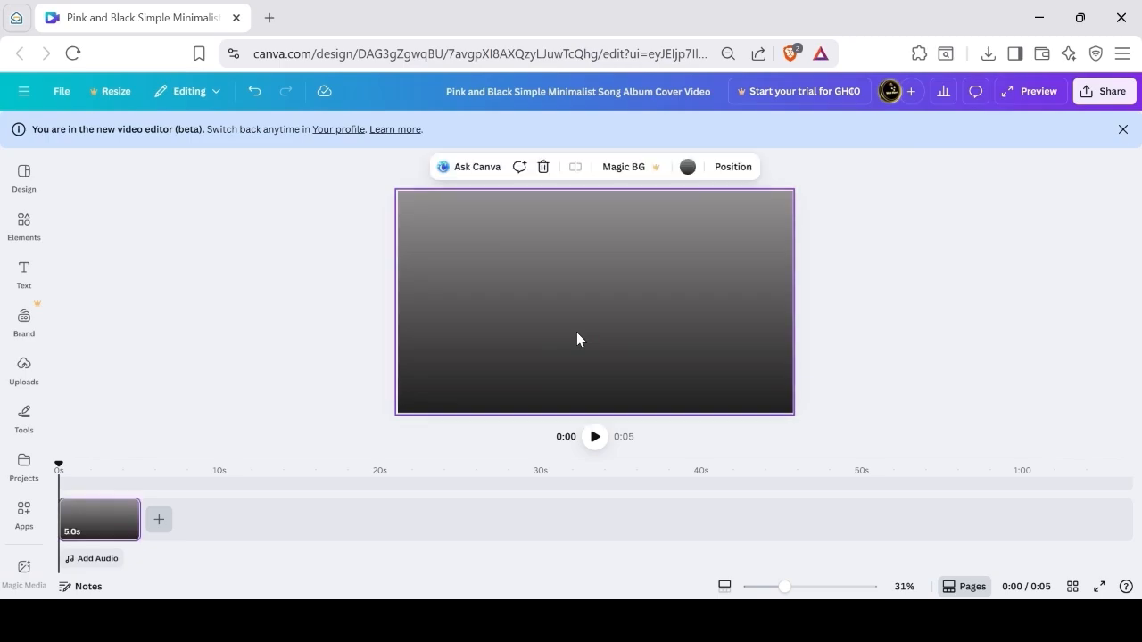
key("Delete")
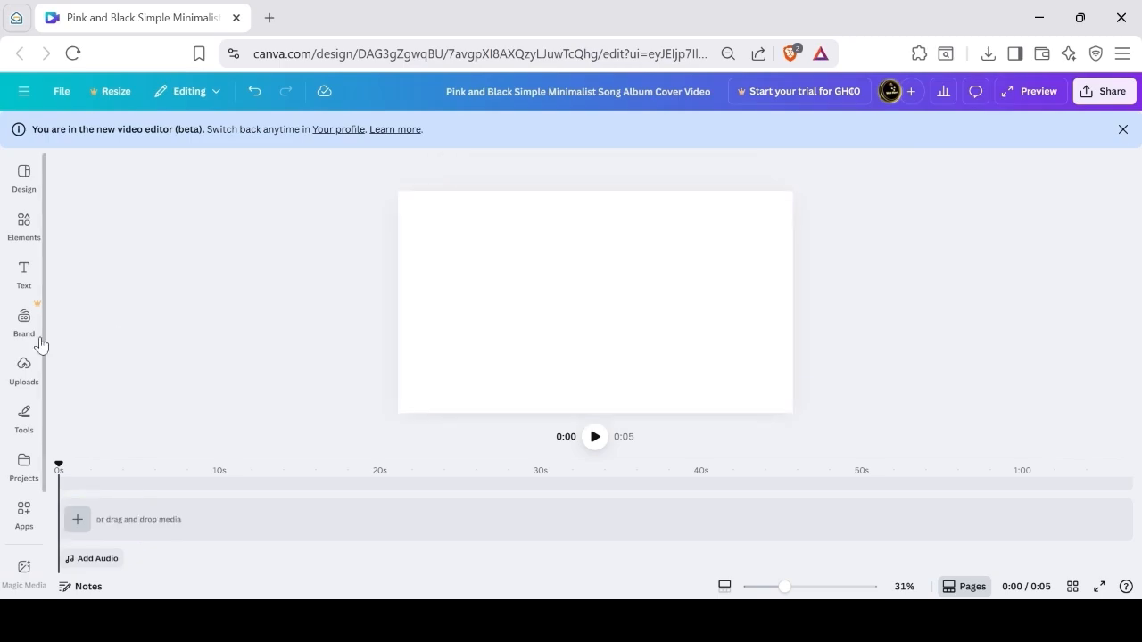
Step: Fill the empty video canvas with the uploaded headphone avatar image and add MusicGPT_2.mp3 to the timeline as audio
left_click(24, 367)
left_click_drag(96, 364, 520, 286)
left_click(943, 300)
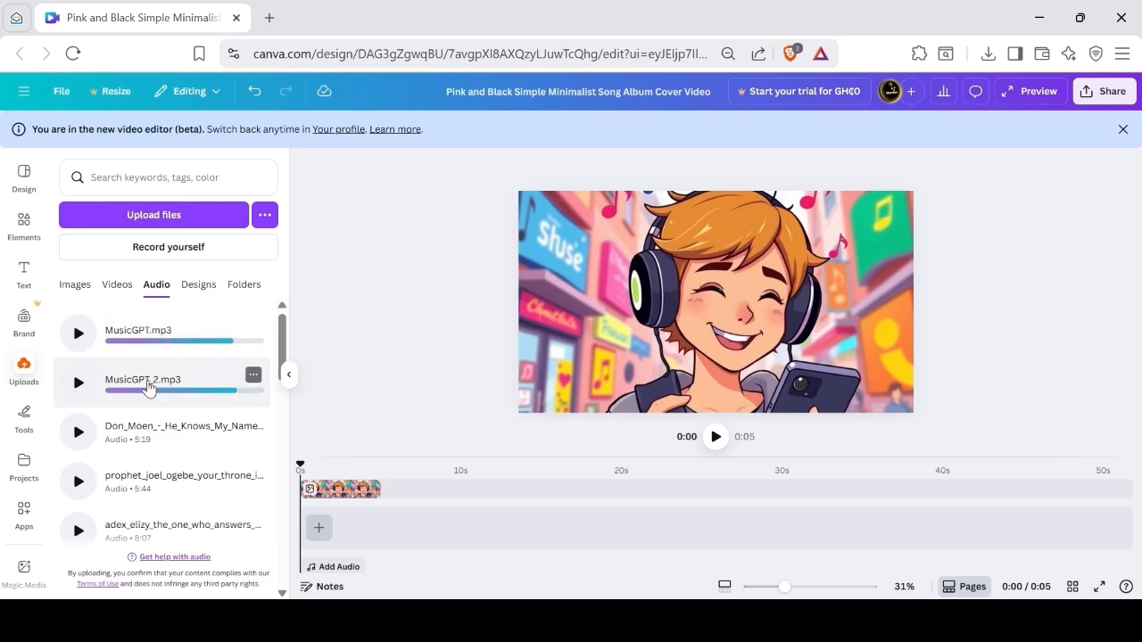
left_click_drag(149, 388, 304, 570)
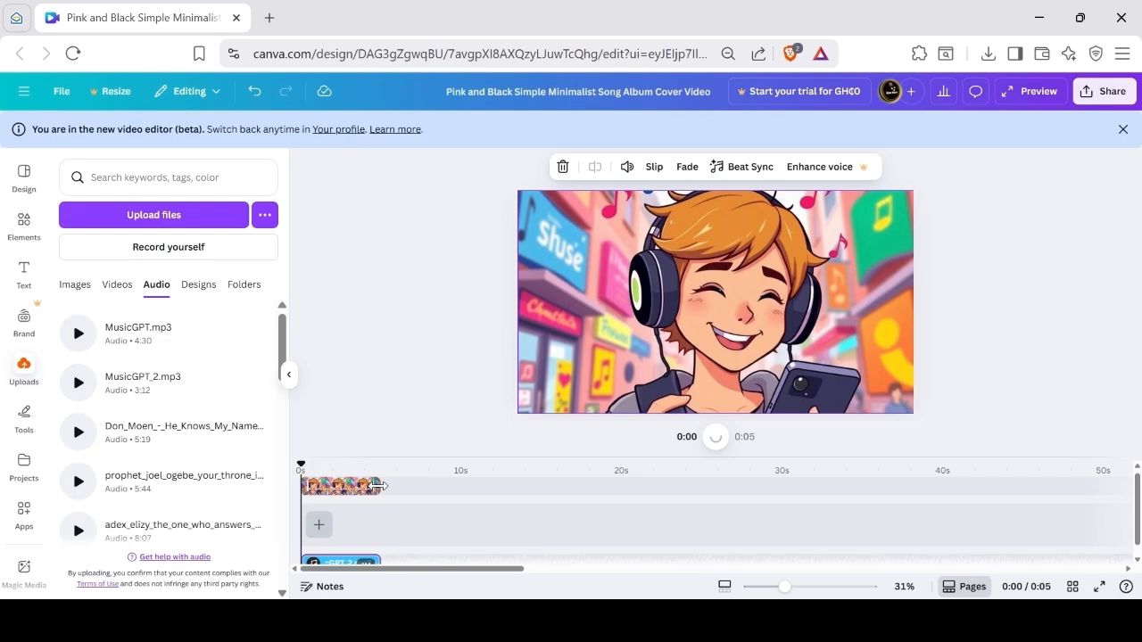
Step: Extend the avatar image clip on the timeline from the start to about 1:37
left_click_drag(378, 486, 1137, 491)
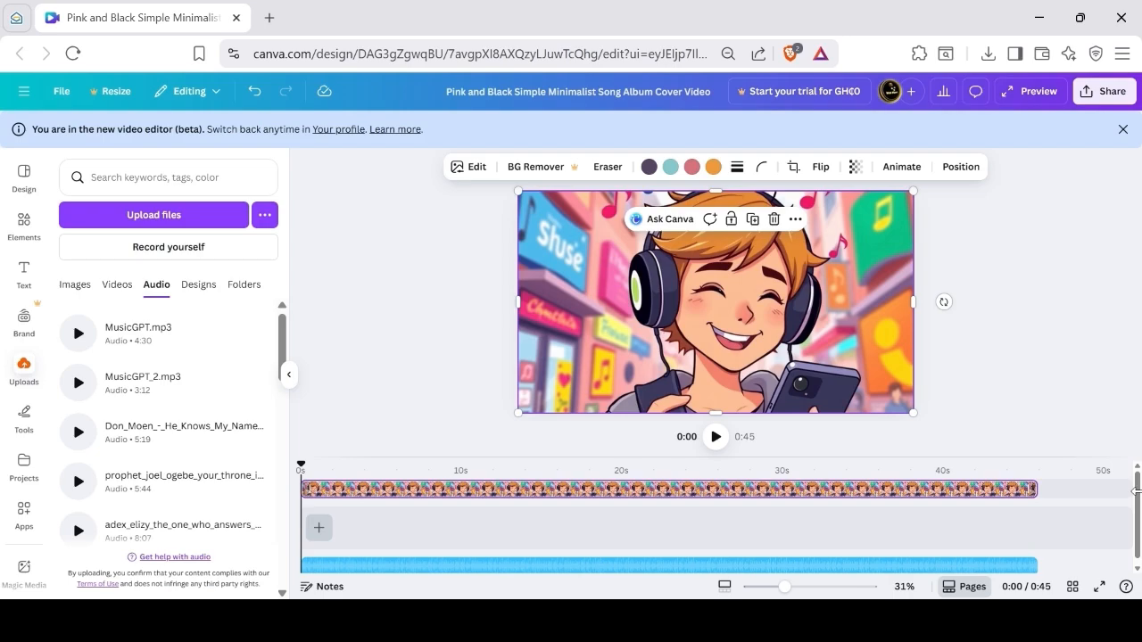
left_click_drag(1136, 492, 1138, 492)
left_click(1044, 561)
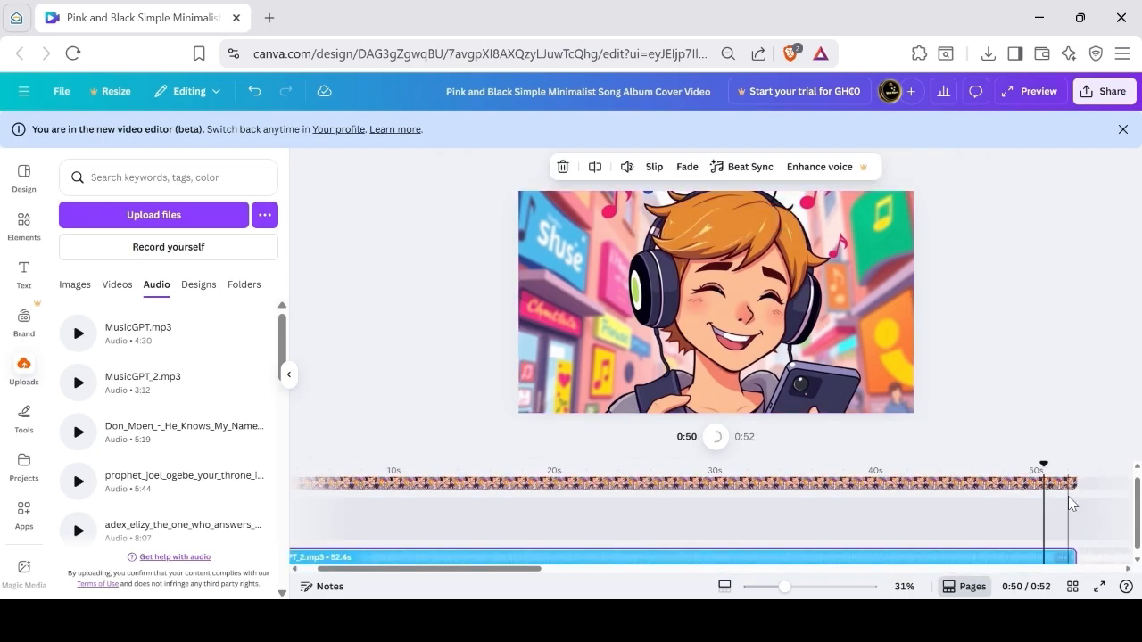
left_click_drag(1074, 483, 1133, 478)
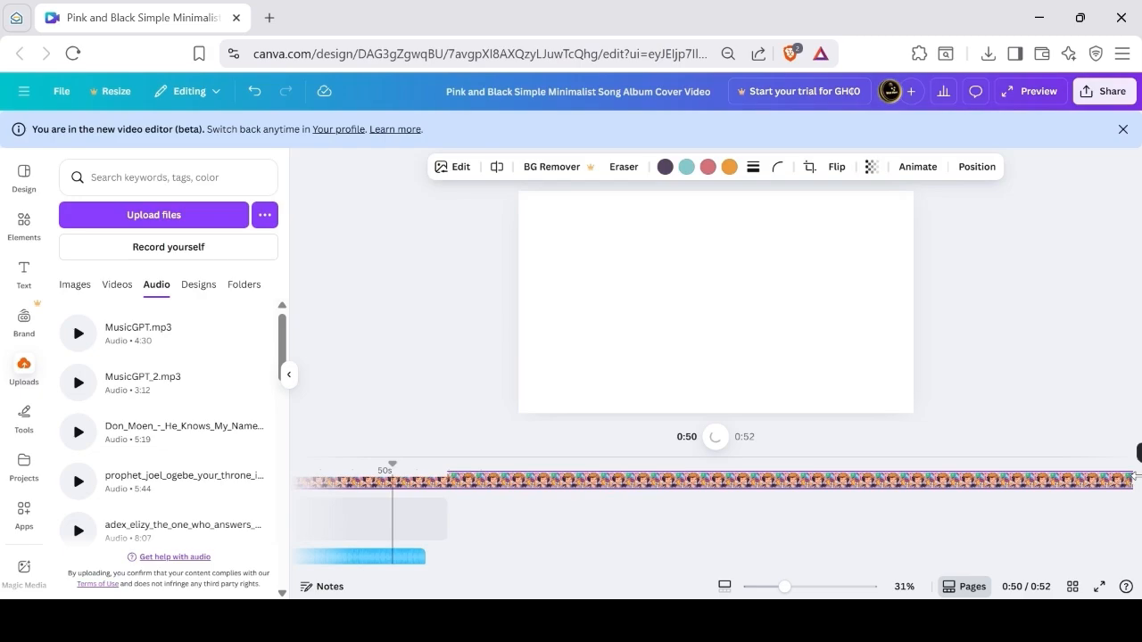
left_click_drag(1133, 478, 1080, 482)
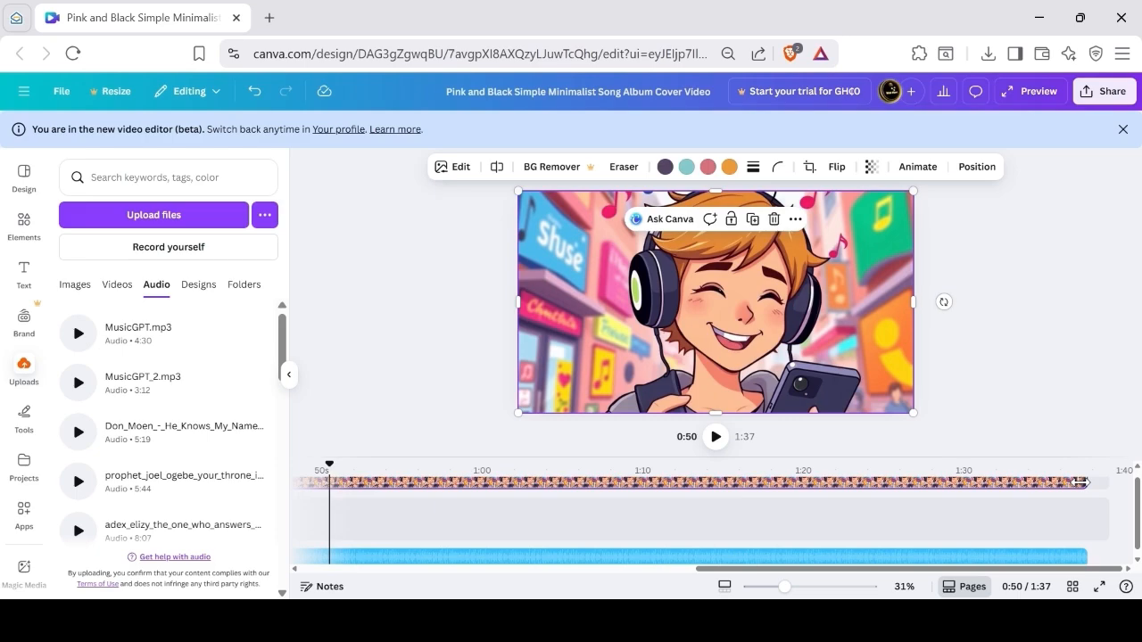
Step: Lengthen the end of the avatar image clip further so the video runs about 3:28, covering the whole audio track
left_click(997, 486)
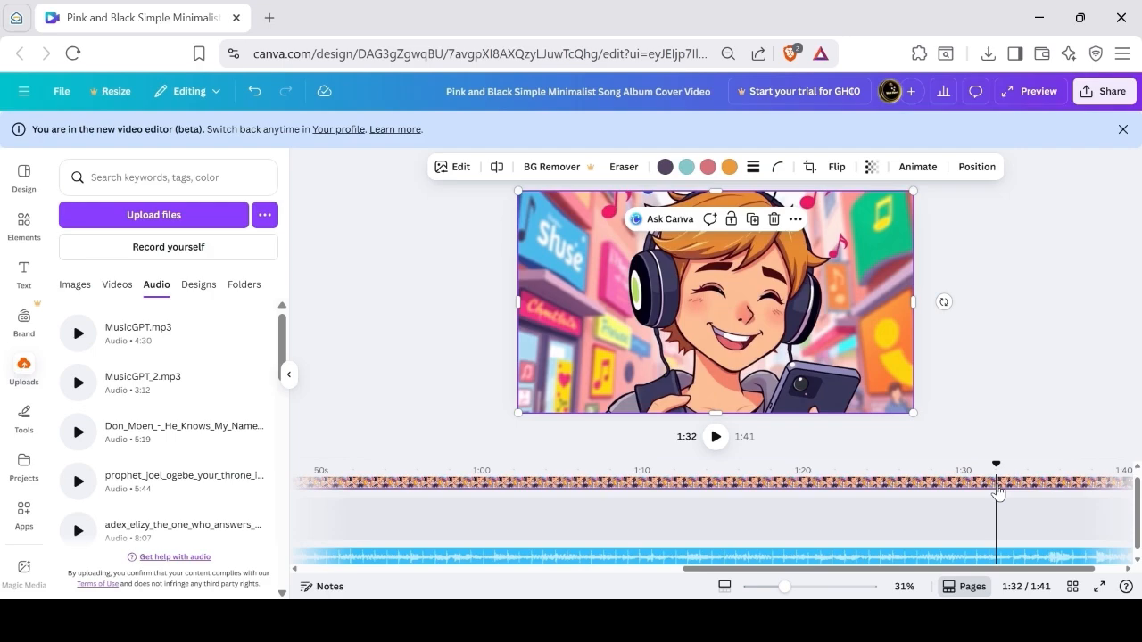
scroll(1068, 485, "right", 2)
left_click(1076, 485)
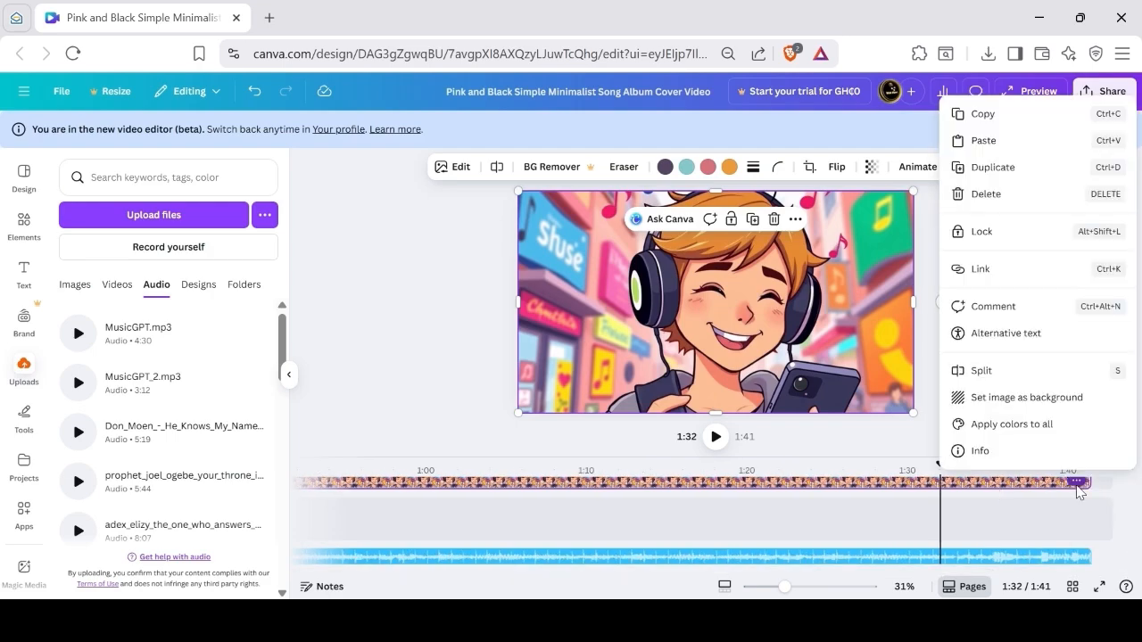
left_click(1018, 490)
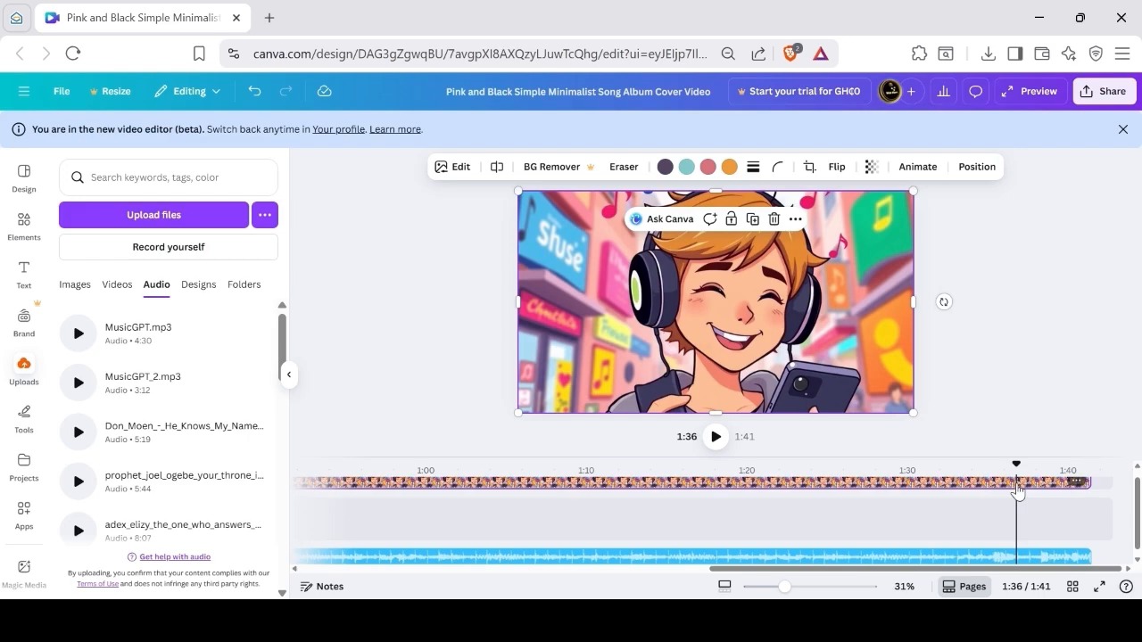
left_click_drag(1086, 482, 1044, 528)
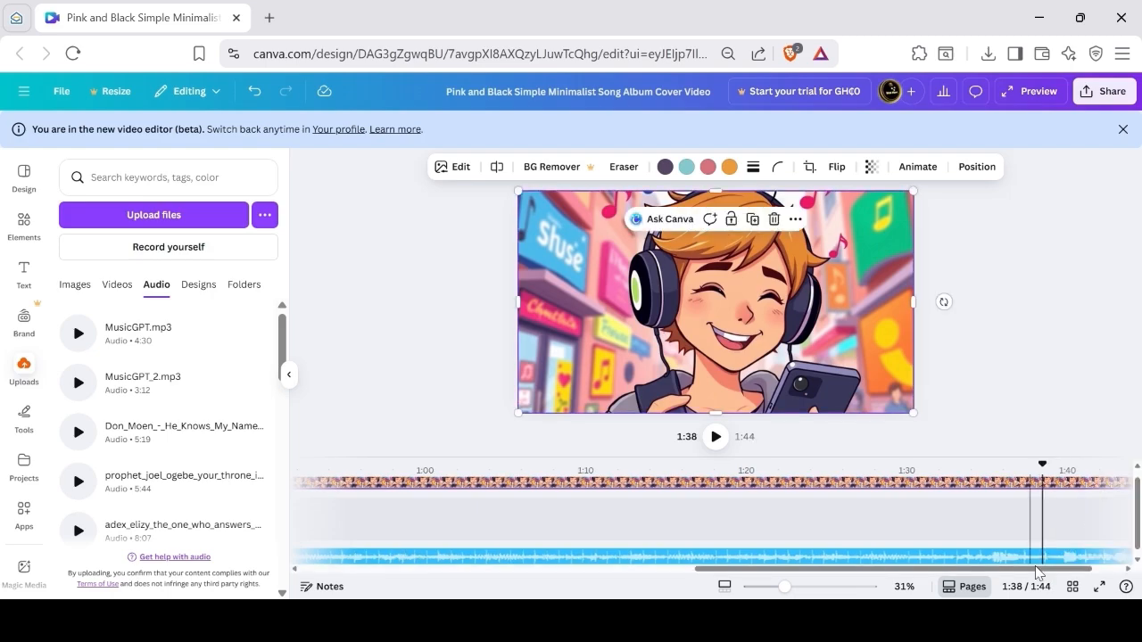
left_click_drag(1037, 572, 1112, 570)
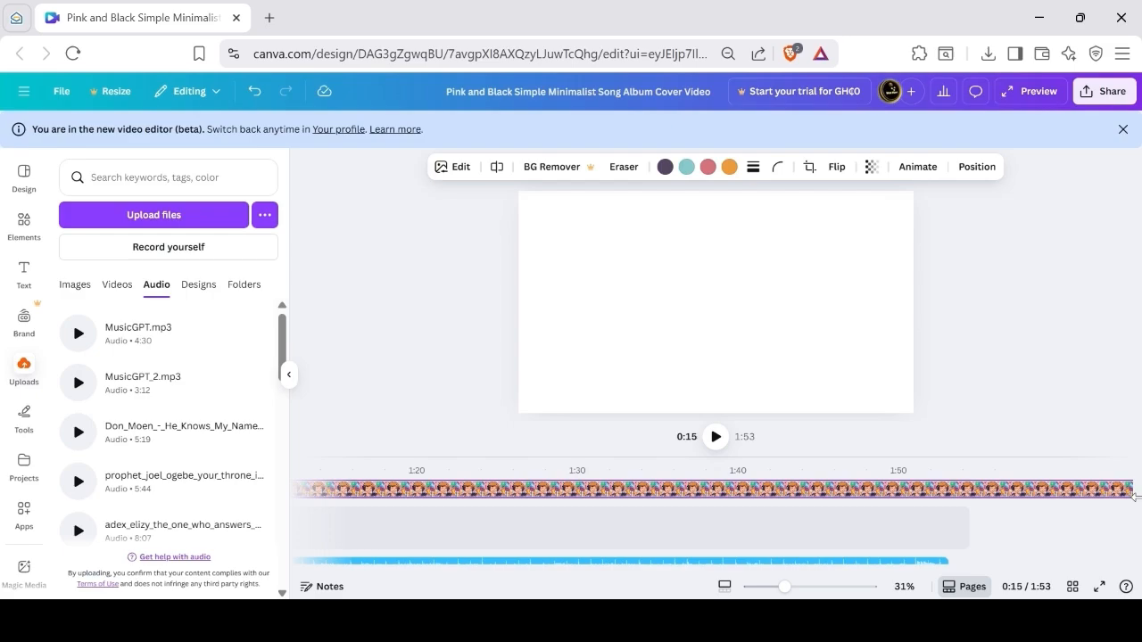
left_click_drag(1133, 496, 1115, 522)
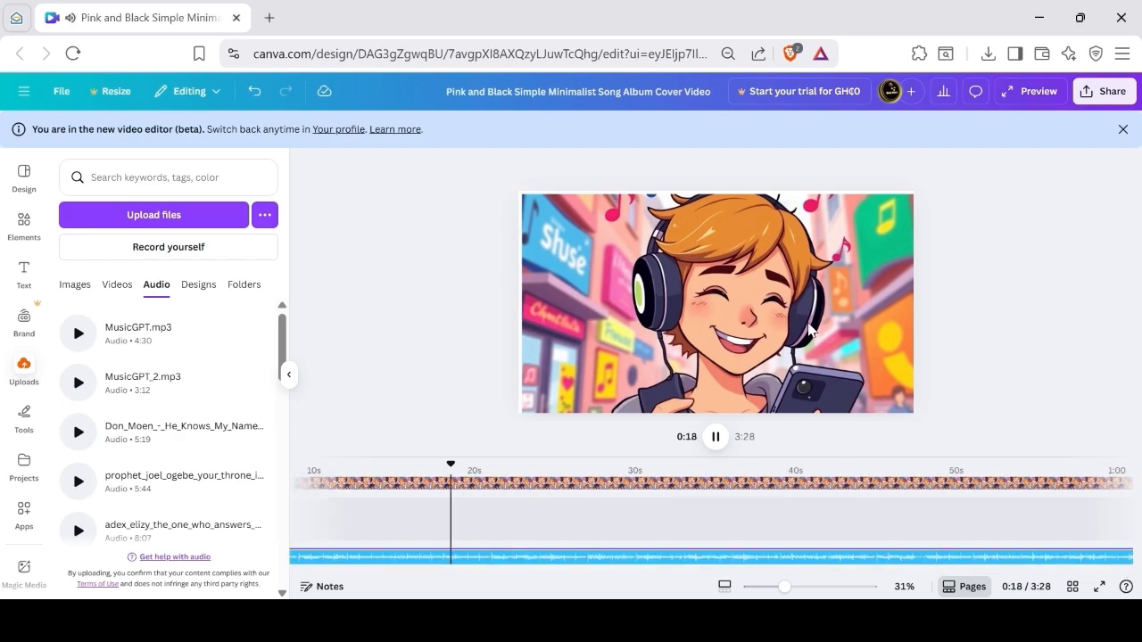
Step: Stop the playback preview and download the finished design as an MP4 video at 1080p (HD) quality
left_click(810, 330)
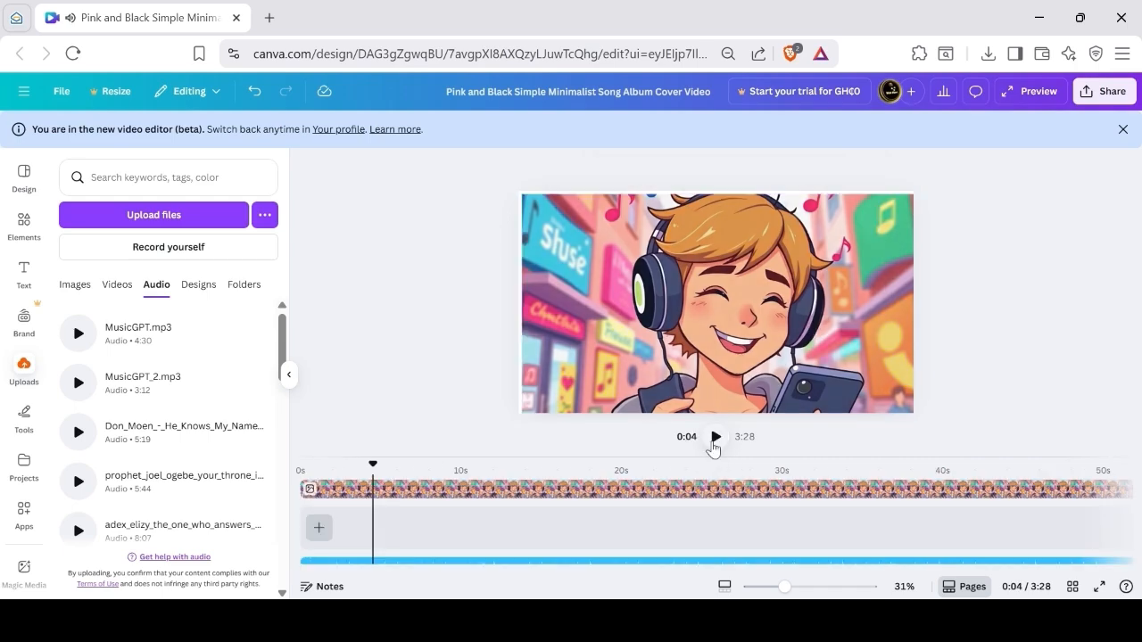
left_click(1103, 94)
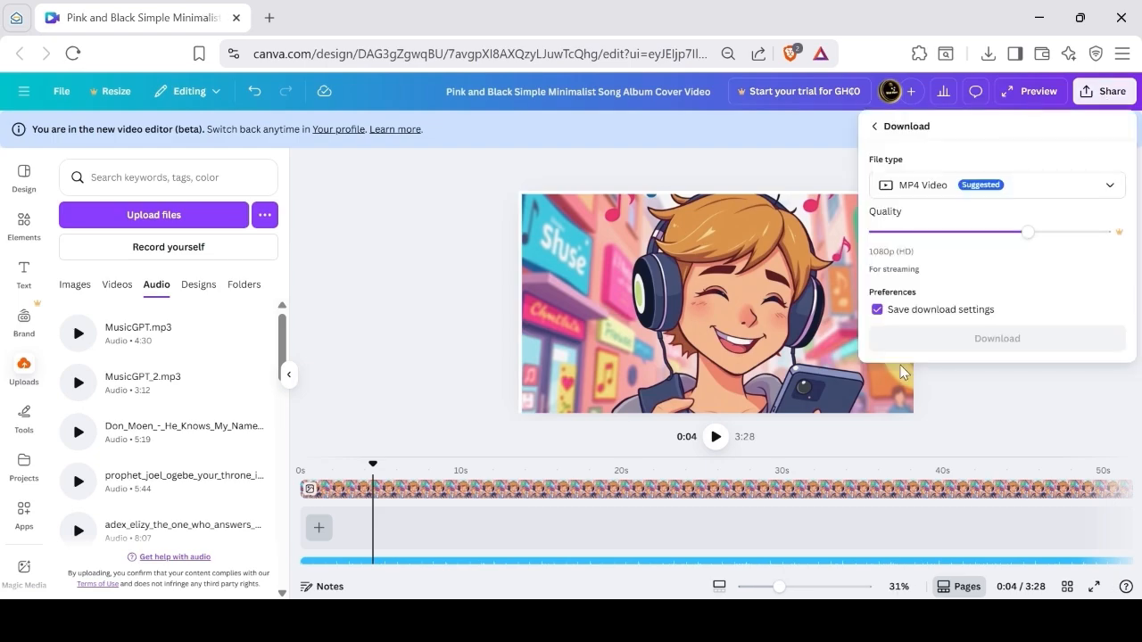
left_click(947, 347)
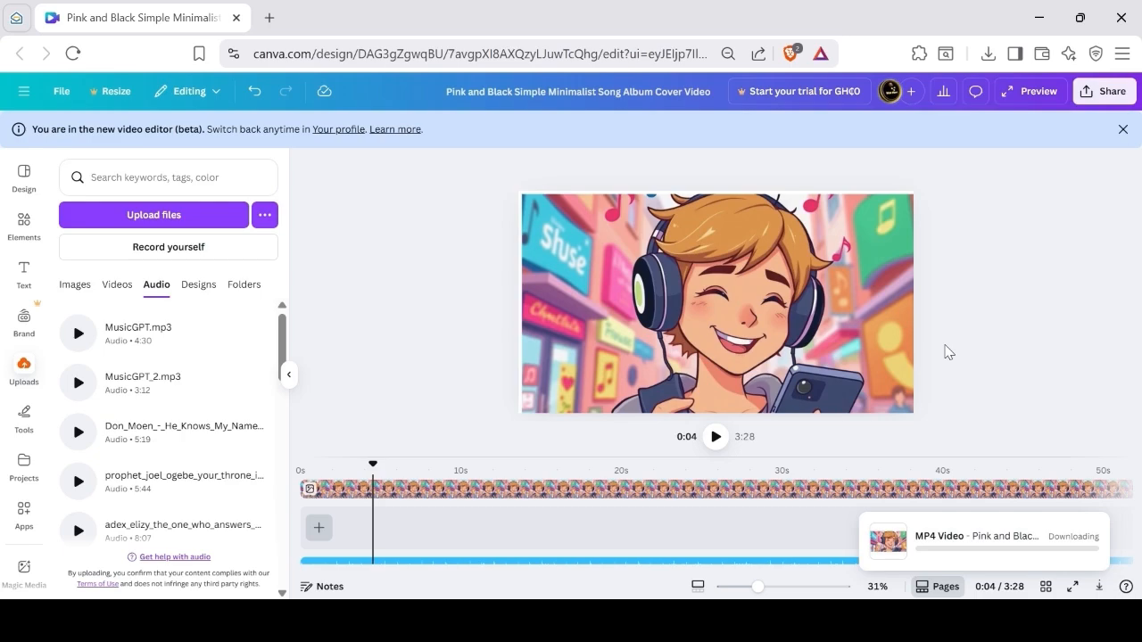